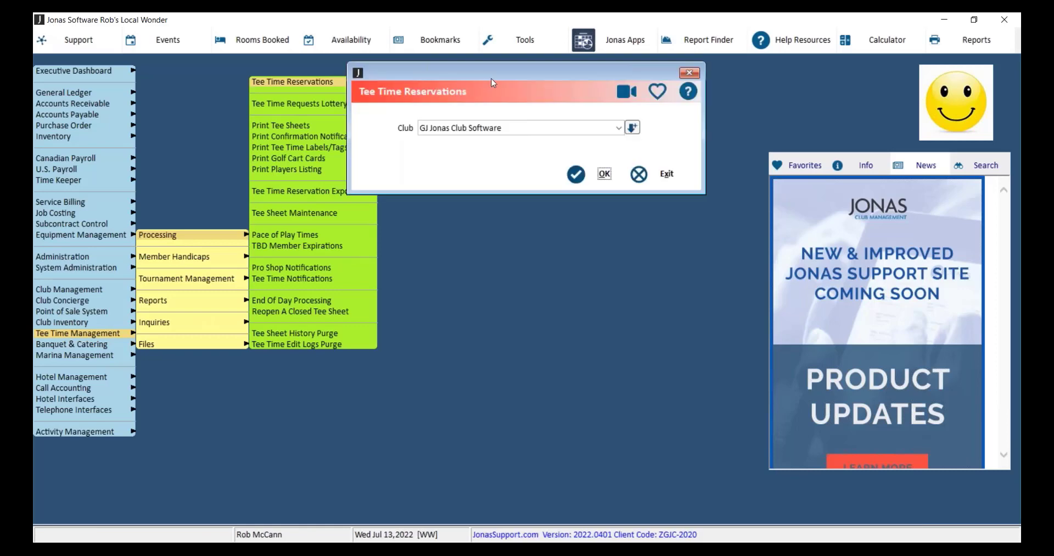
Open the Golf Course A tee sheet for July 14, 2022 and review both players on the 10:30 AM reservation.
left_click(478, 220)
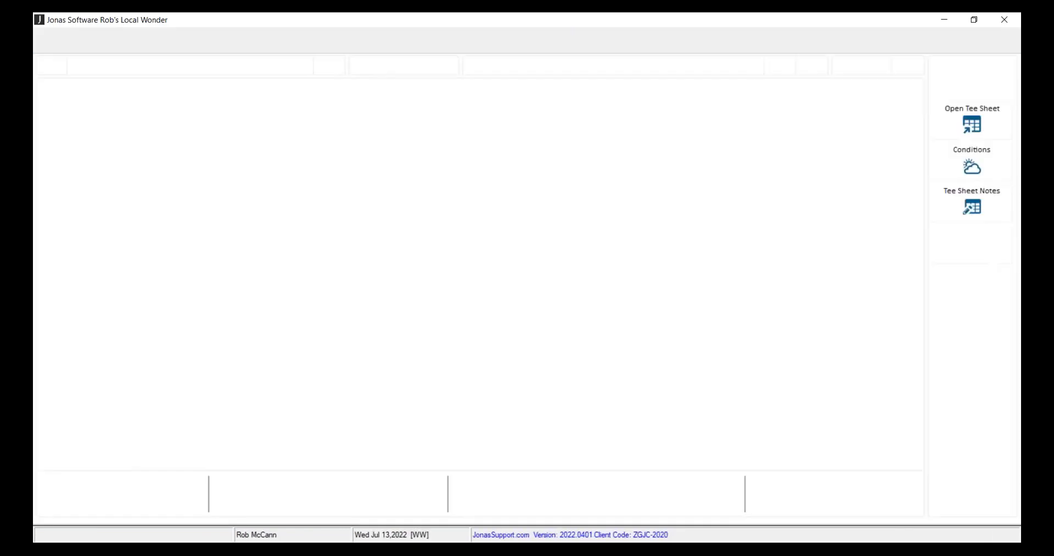
left_click(780, 66)
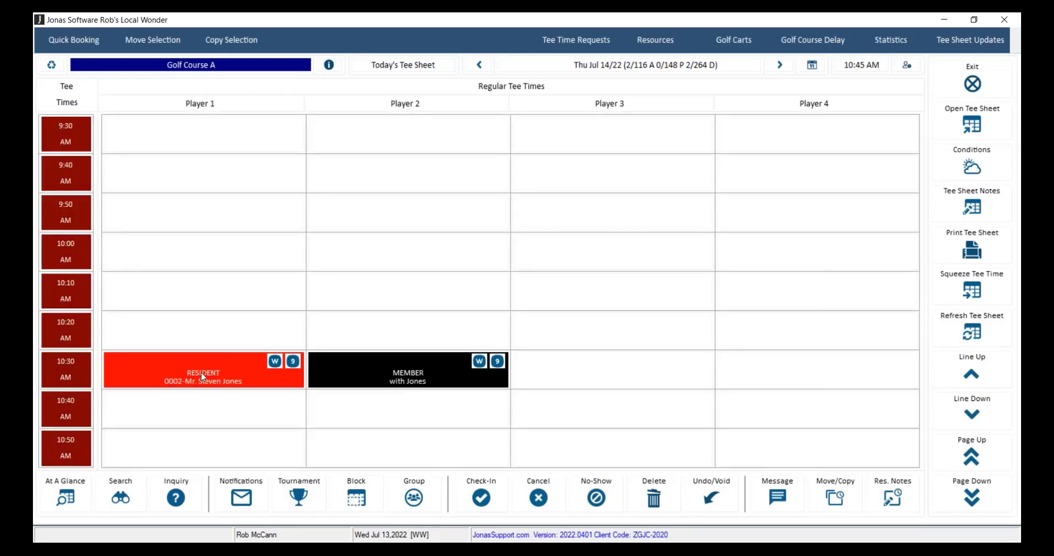
double_click(201, 371)
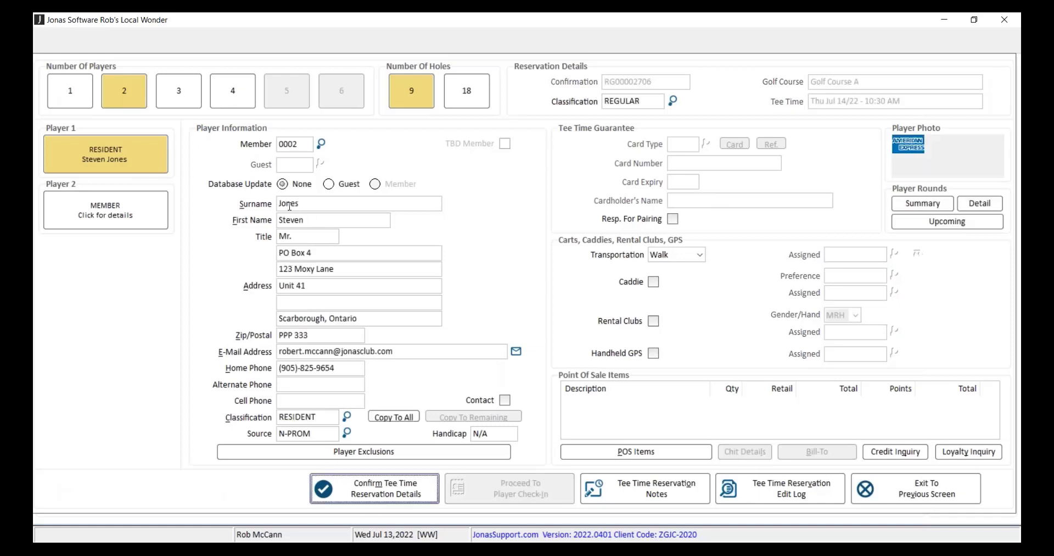
left_click(128, 215)
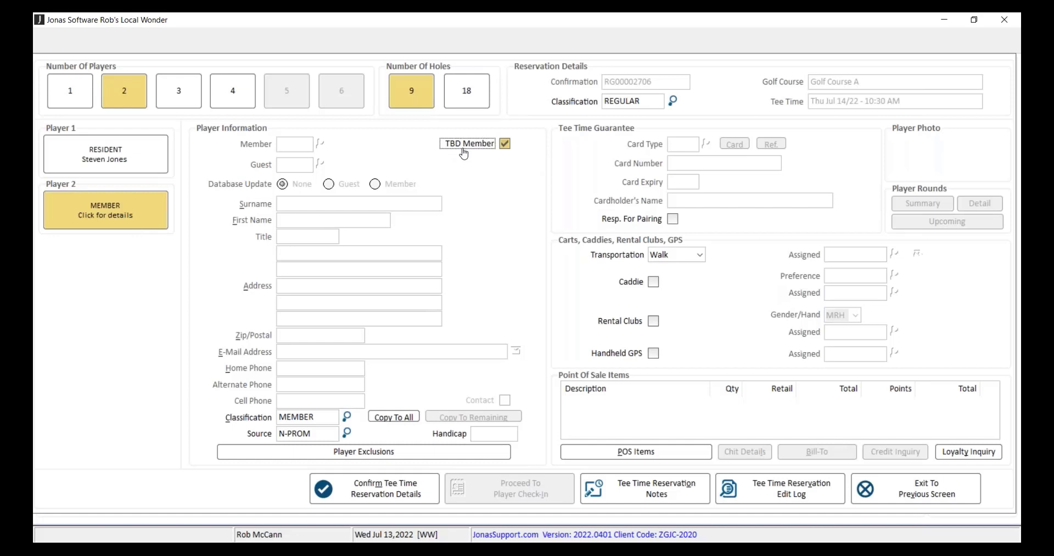
left_click(940, 490)
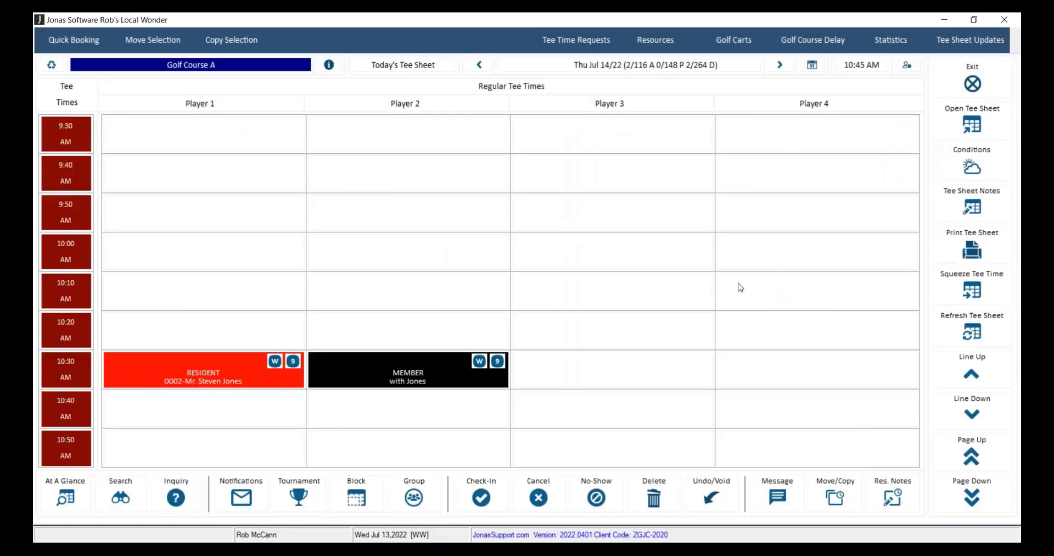
key("Escape")
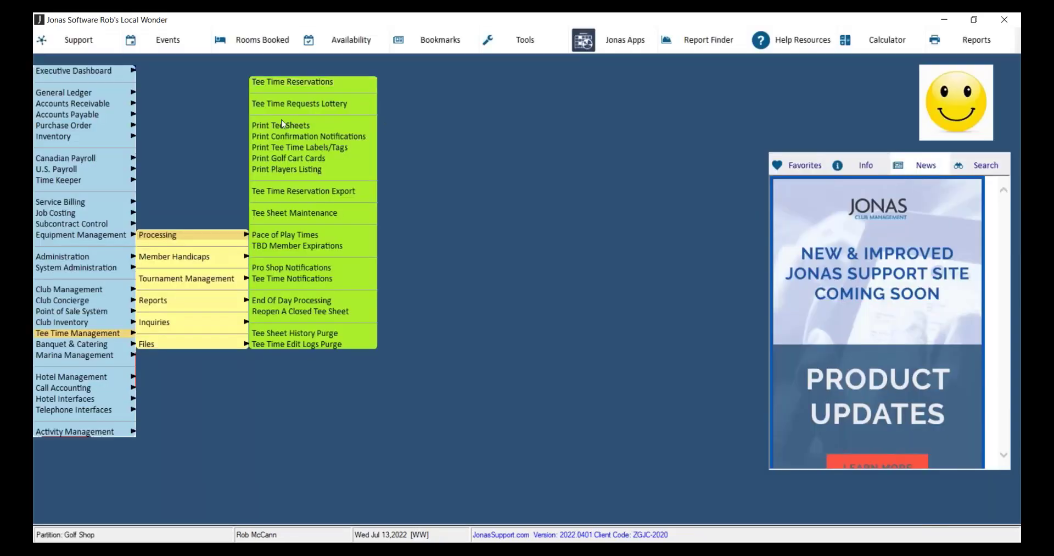
Open Tee Time Notifications for the GJ Jonas Club Software club and set the notification type to TBD Member Booking Reminder.
left_click(337, 278)
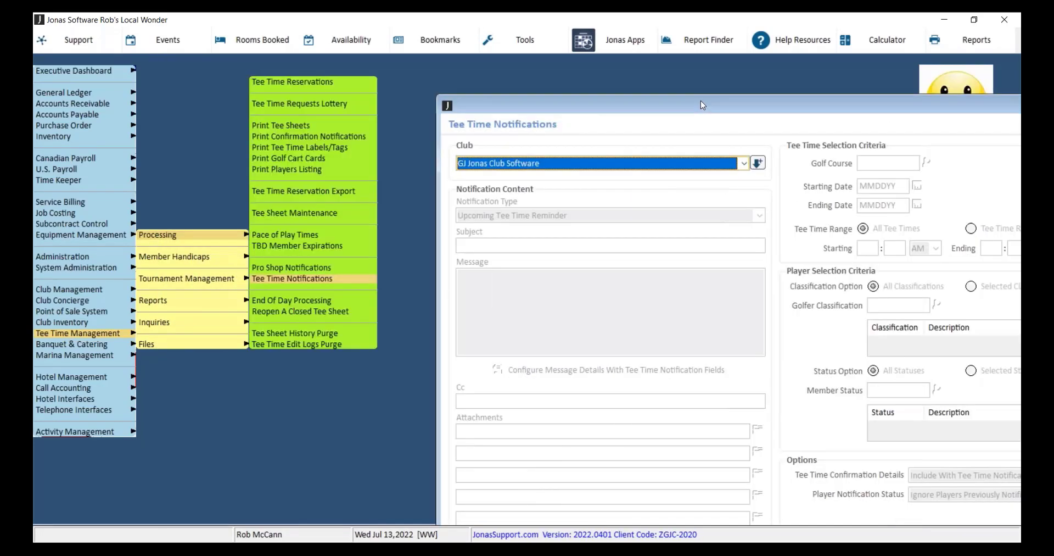
left_click_drag(665, 101, 369, 55)
left_click(427, 115)
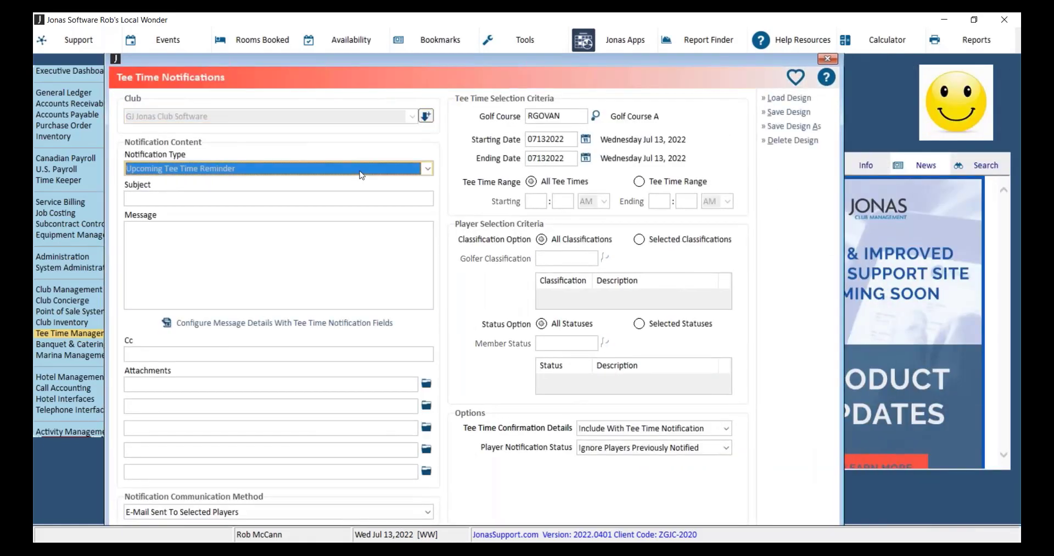
left_click(357, 173)
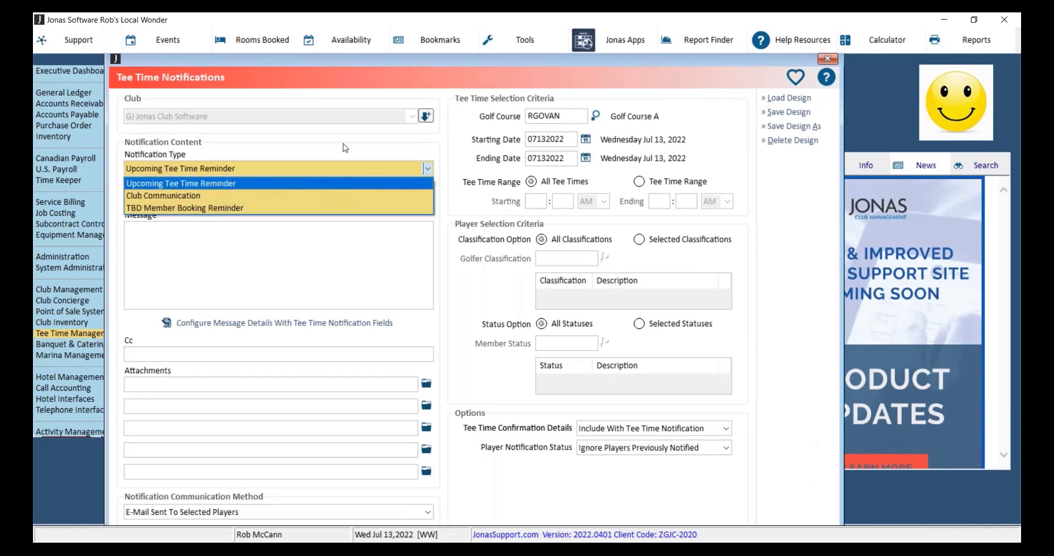
left_click(329, 206)
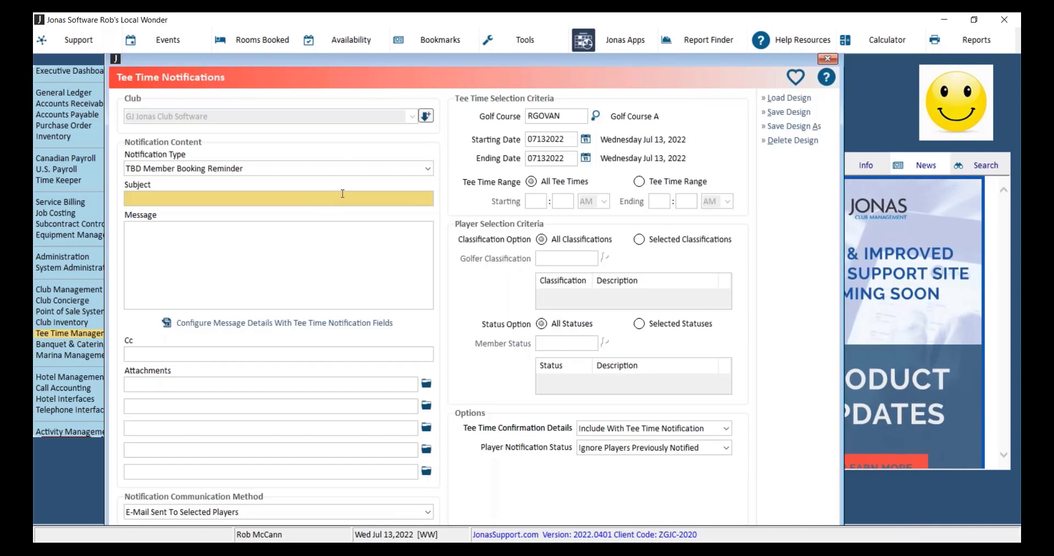
Try adding the ConfirmationNumber booking field to the reminder message, and exit the message details without saving.
left_click(321, 231)
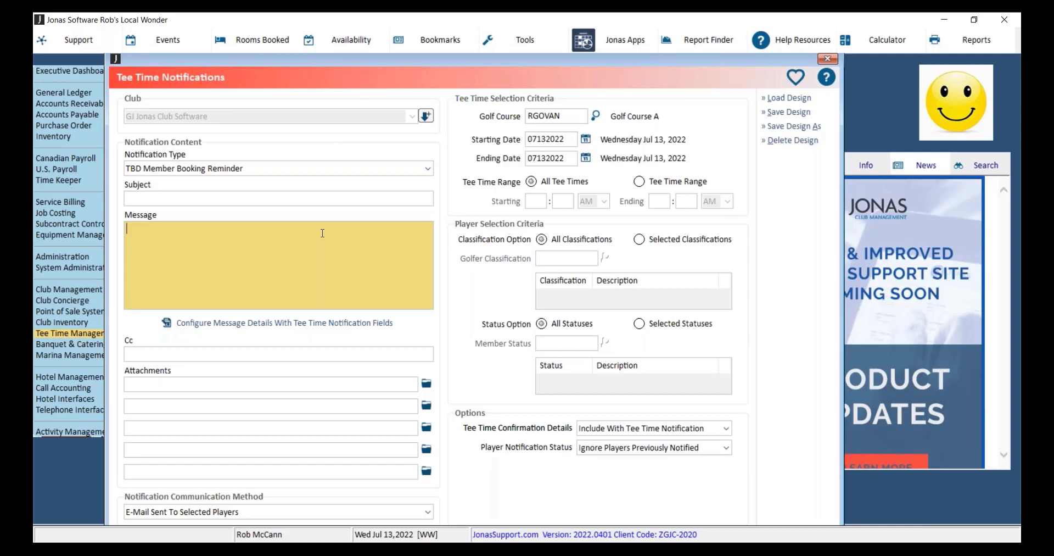
left_click(234, 323)
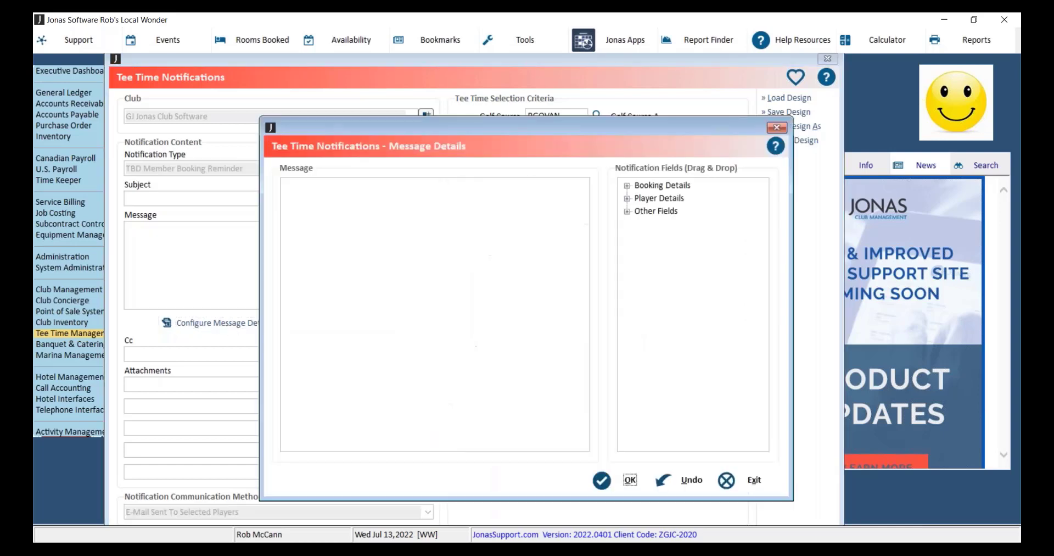
double_click(641, 186)
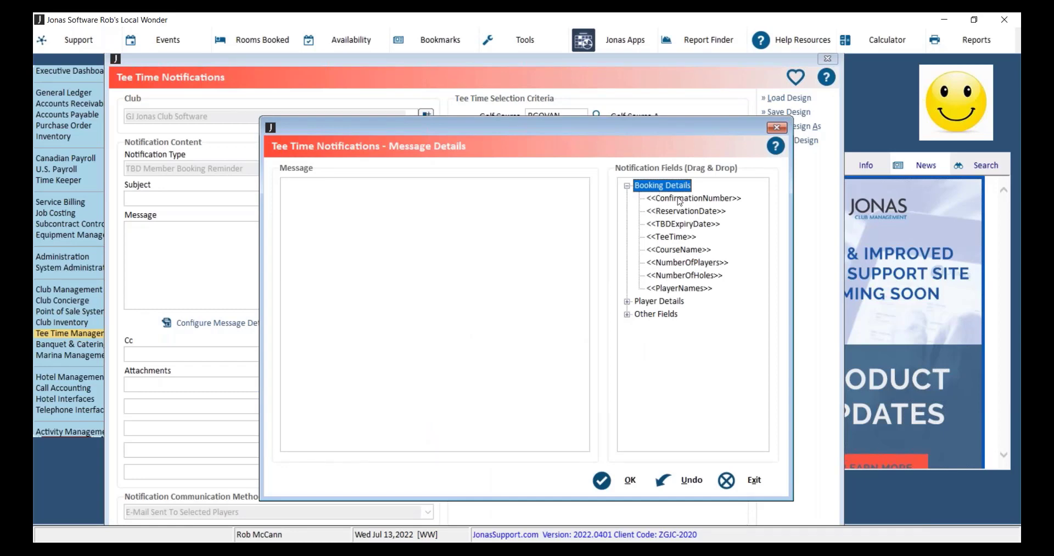
left_click_drag(680, 201, 390, 231)
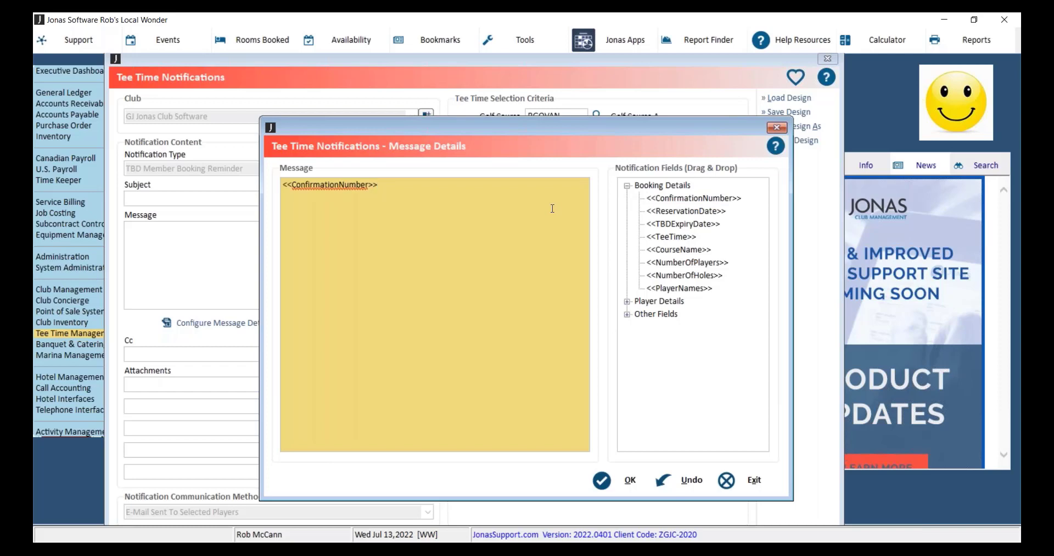
left_click(753, 482)
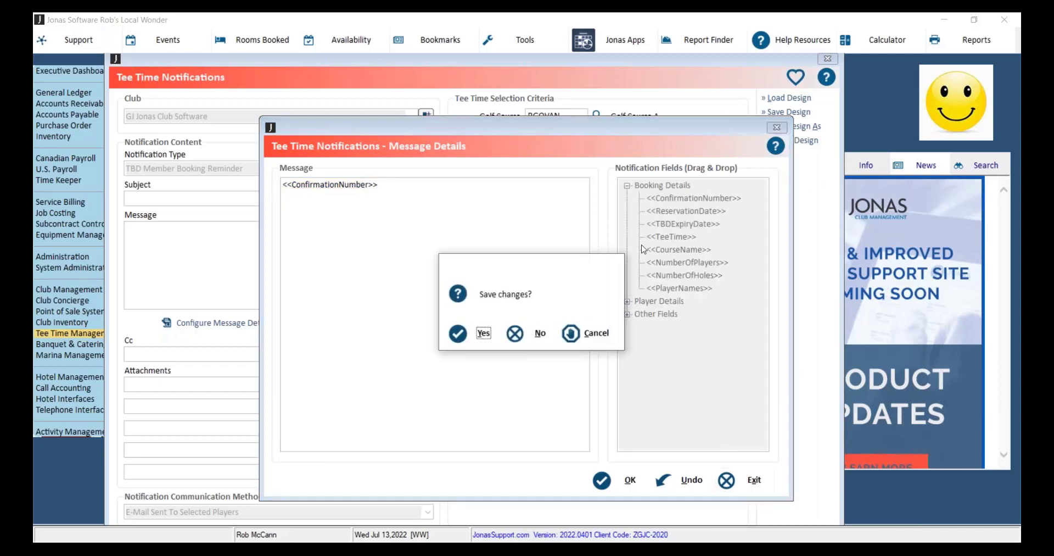
left_click(533, 334)
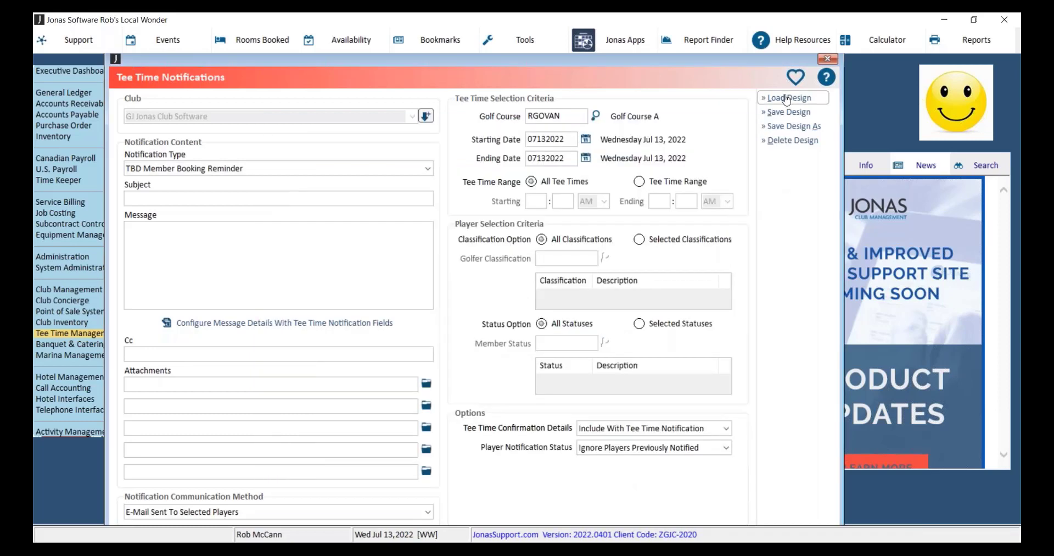
Load the saved TBD Reminders design into the tee time notification.
left_click(789, 98)
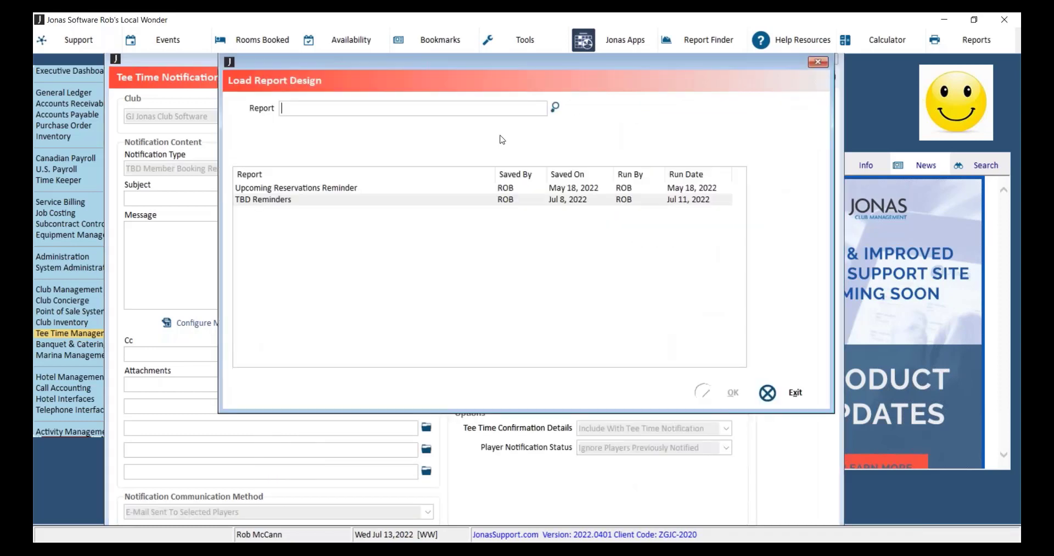
double_click(269, 200)
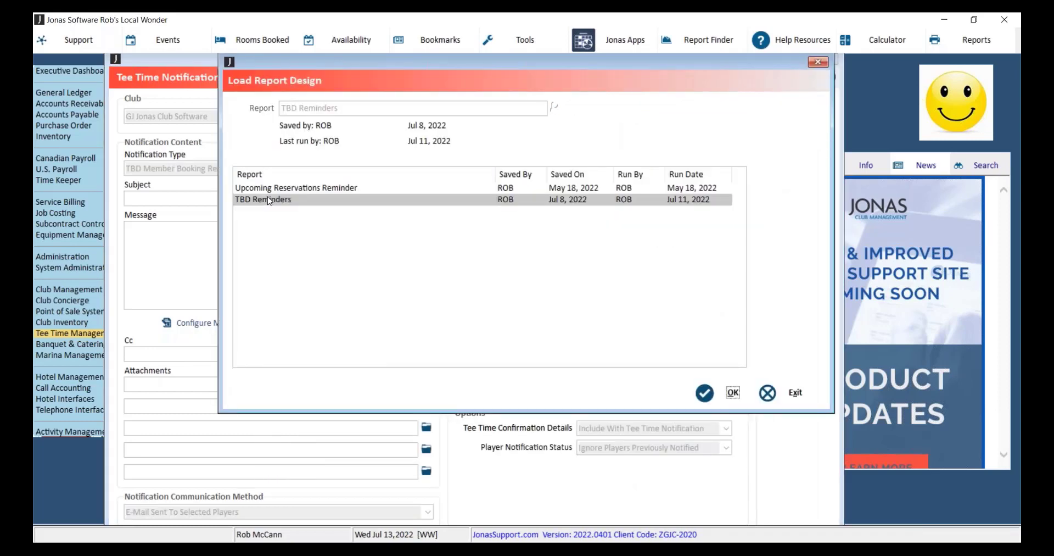
left_click(704, 390)
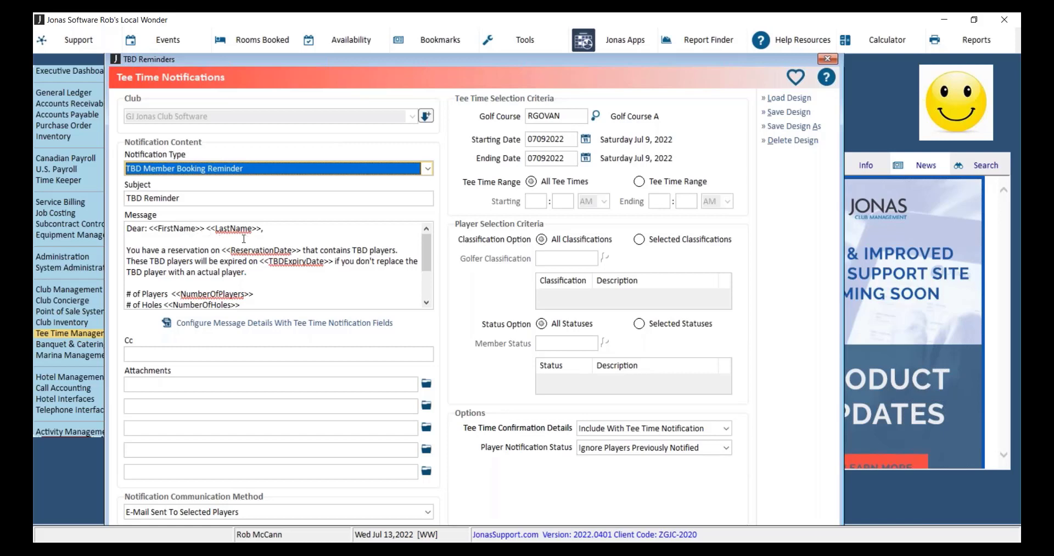
Set both the starting and ending dates of the tee time selection to 07142022.
left_click_drag(426, 249, 553, 182)
left_click(566, 139)
type("07142022")
key("Tab")
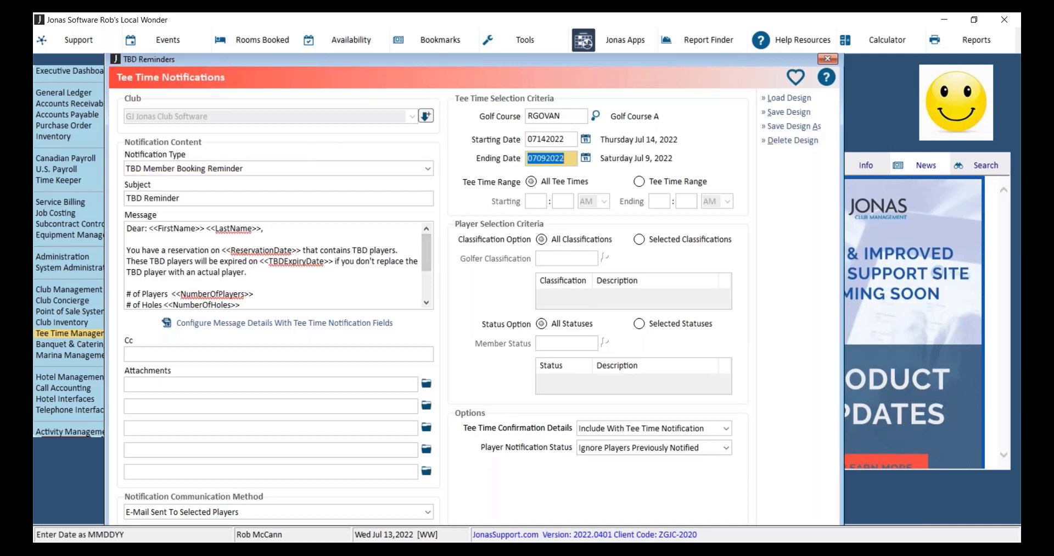
type("07142022")
key("Tab")
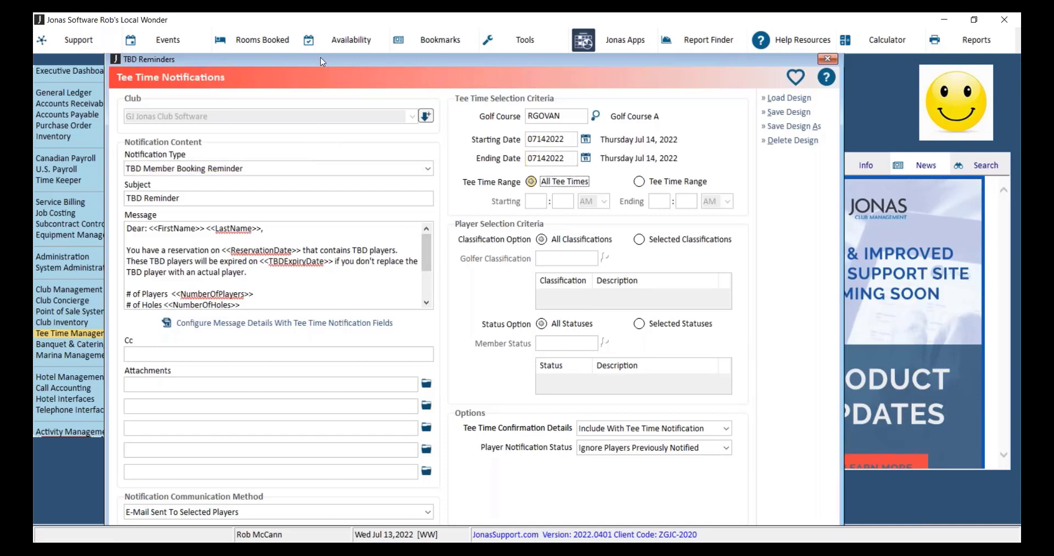
Send the TBD member booking reminder by e-mail to the selected players.
left_click_drag(371, 61, 362, 56)
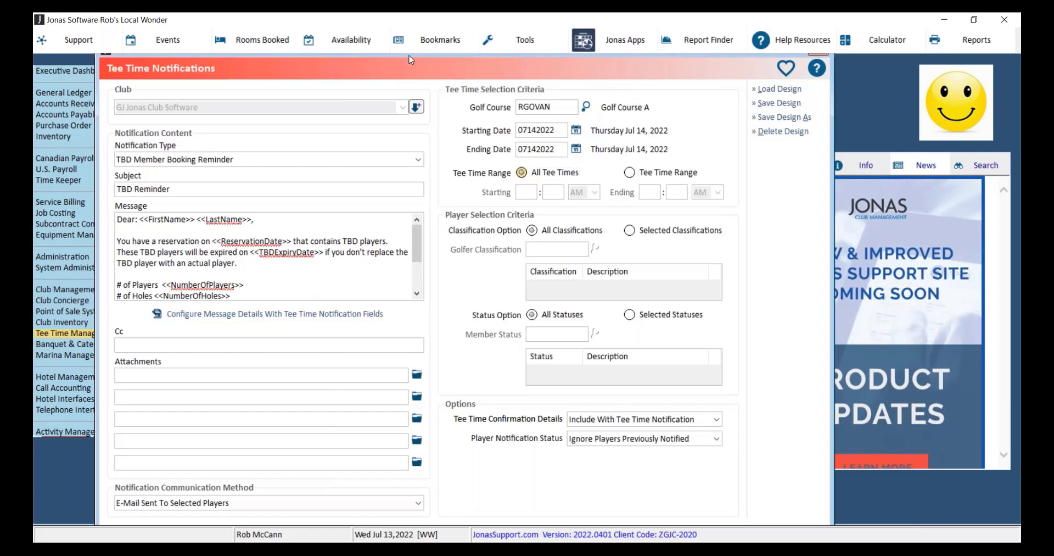
left_click_drag(413, 55, 411, 52)
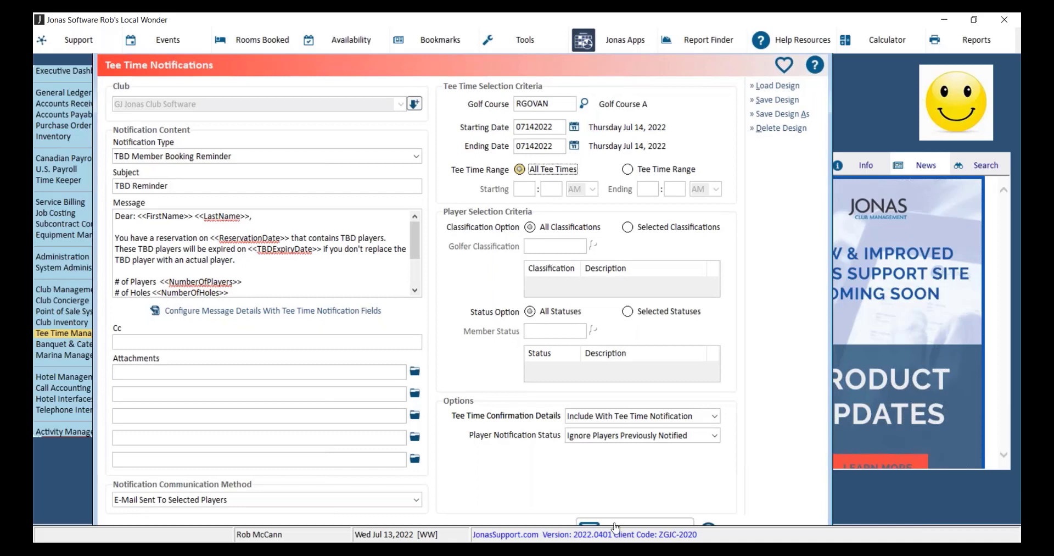
left_click(591, 520)
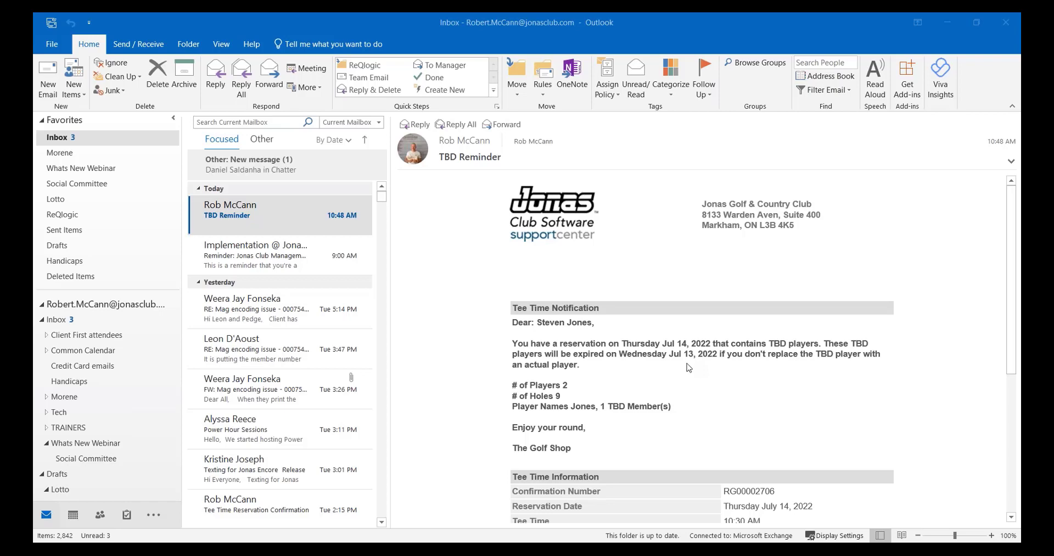
Read through the received TBD Reminder e-mail in Outlook, including its message text and tee time information.
scroll(604, 378, "down", 1)
scroll(605, 378, "down", 2)
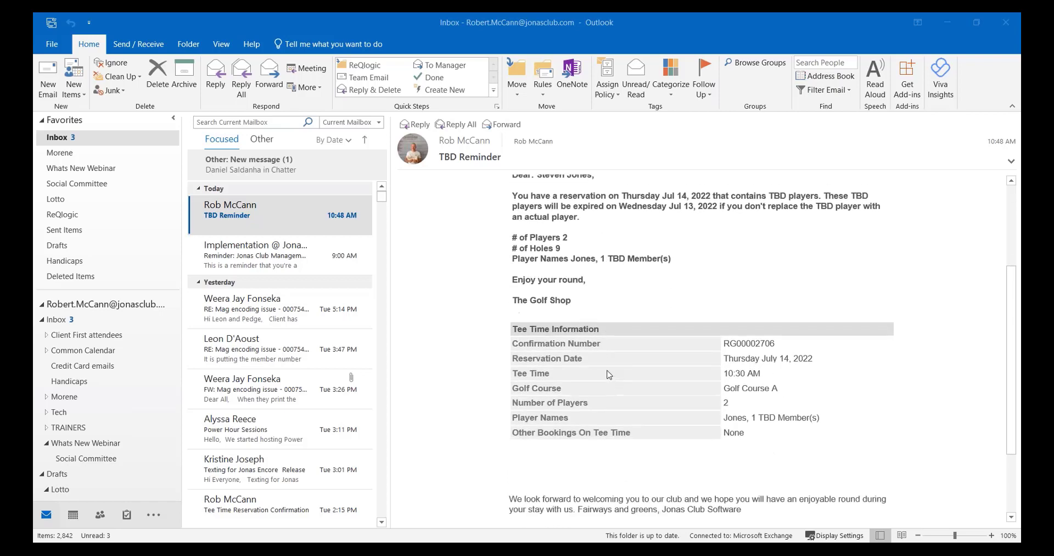
scroll(613, 344, "up", 3)
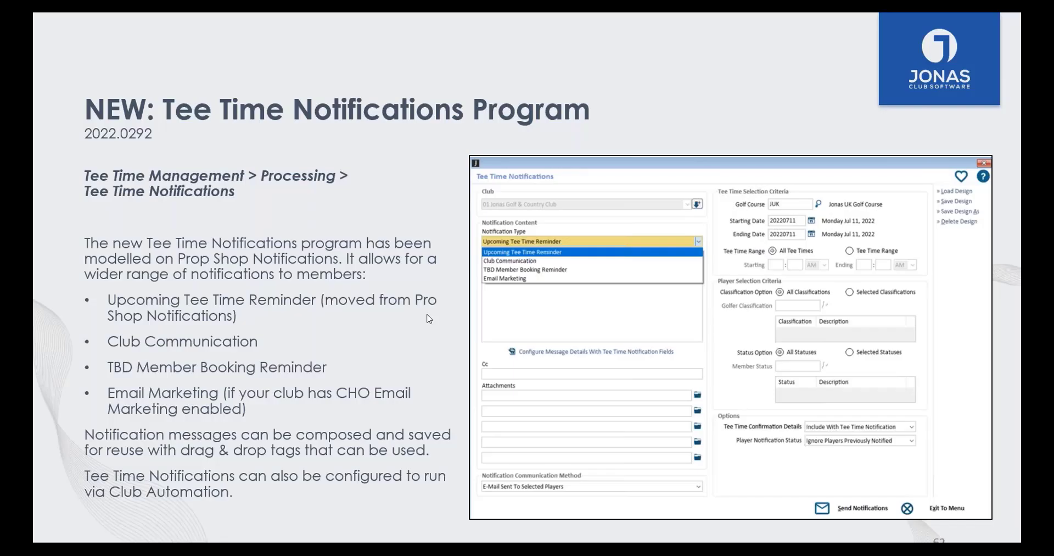
key("Right")
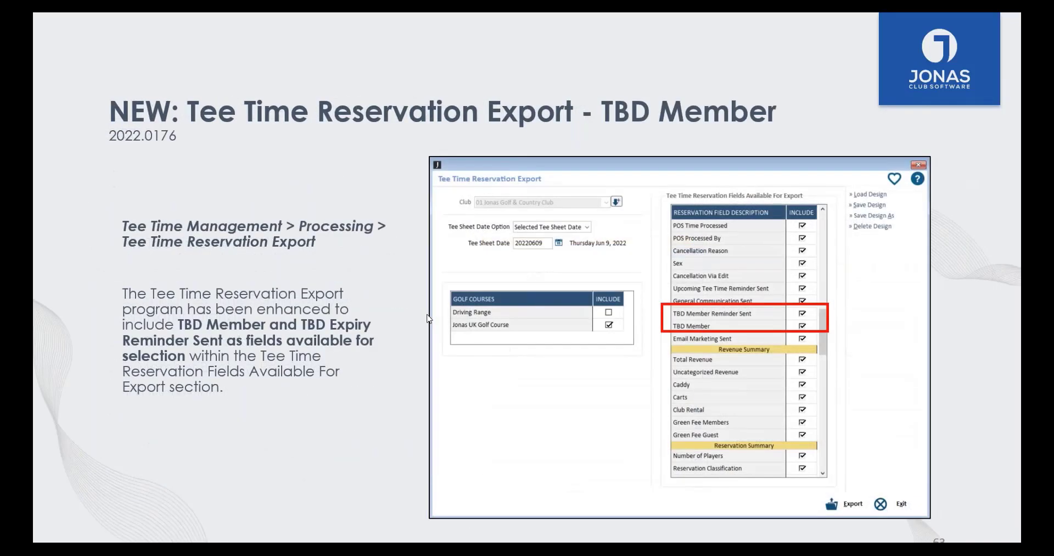